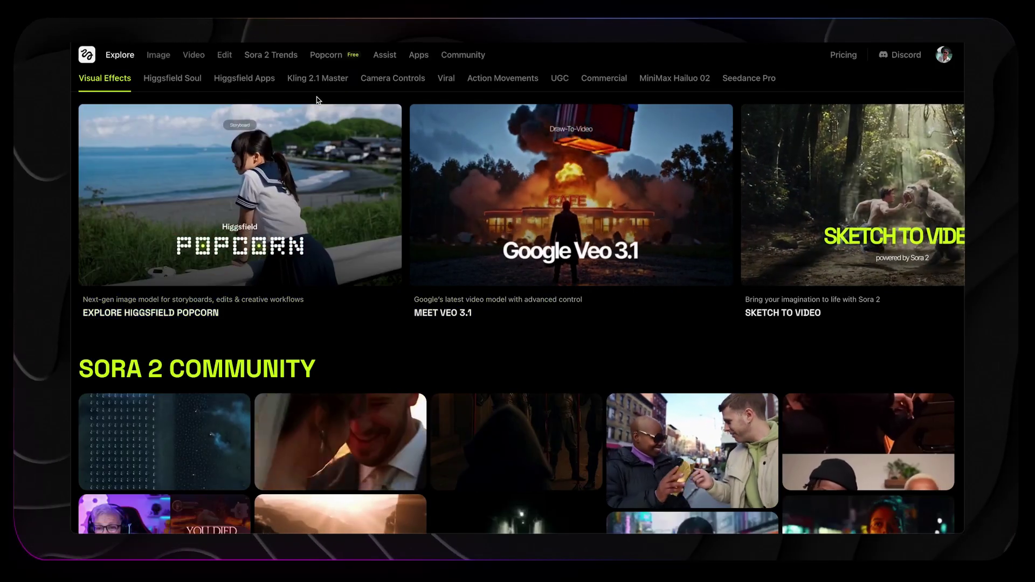
Scroll through past watch video generations, then open the navy-to-black gradient image with its prompt
click(193, 55)
mouse_move(175, 79)
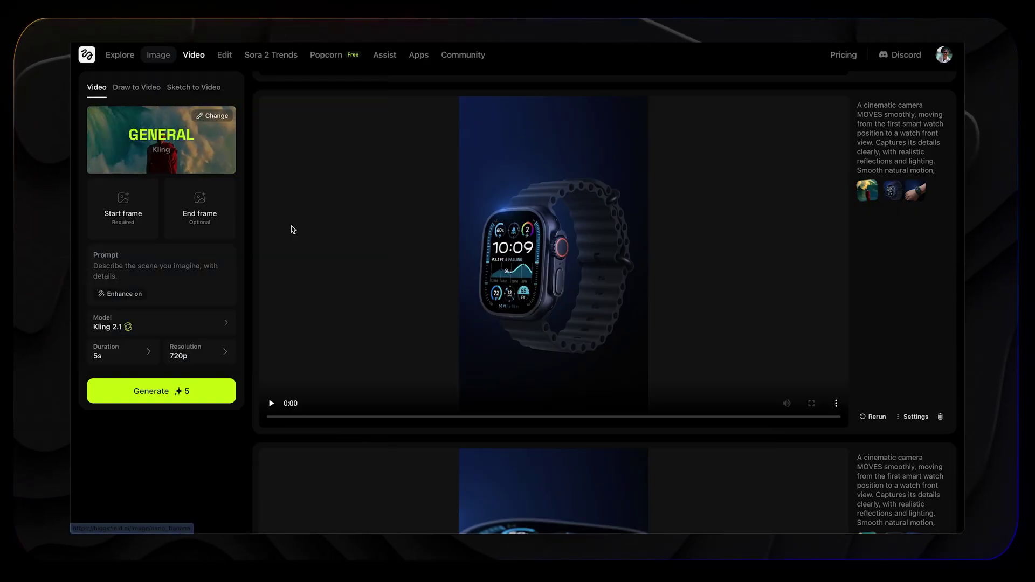
scroll(428, 358, down, 5)
scroll(427, 358, down, 10)
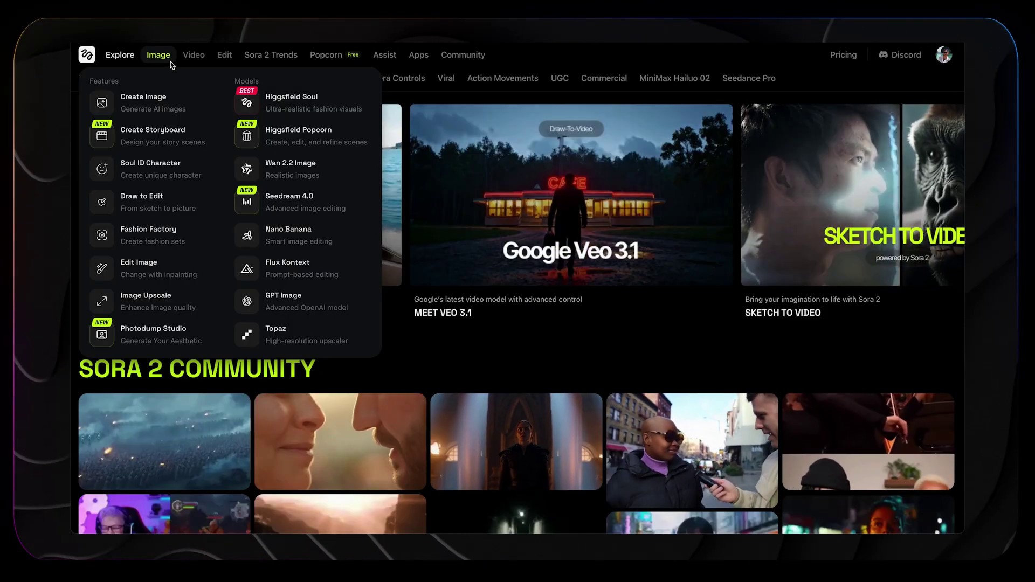
mouse_move(189, 60)
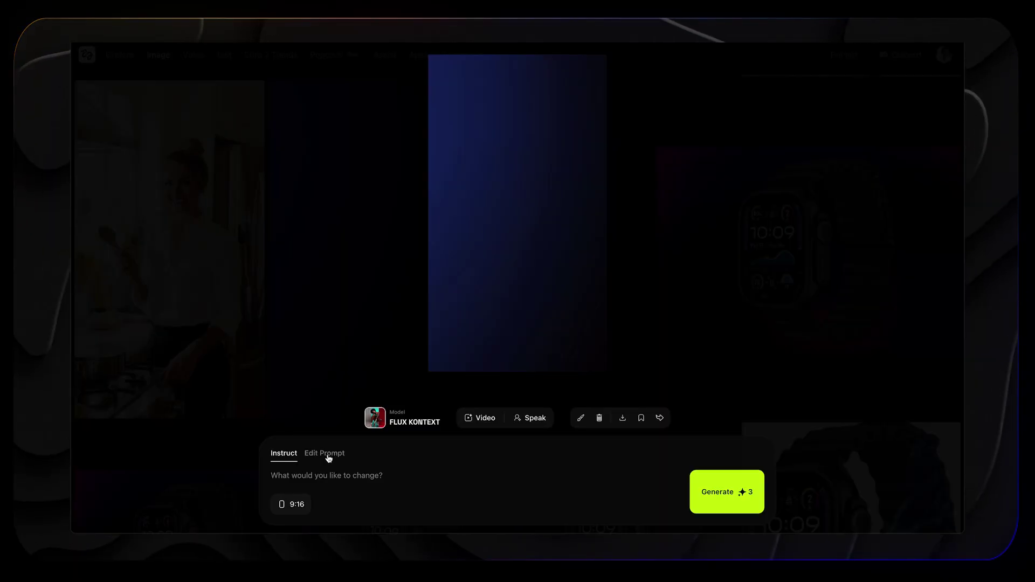
click(326, 454)
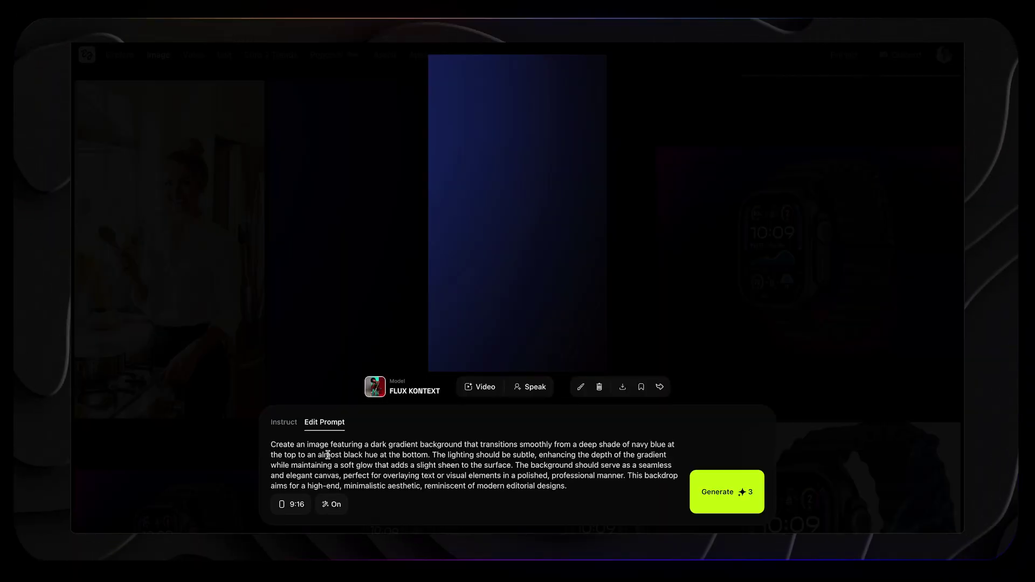
click(104, 407)
scroll(463, 294, up, 5)
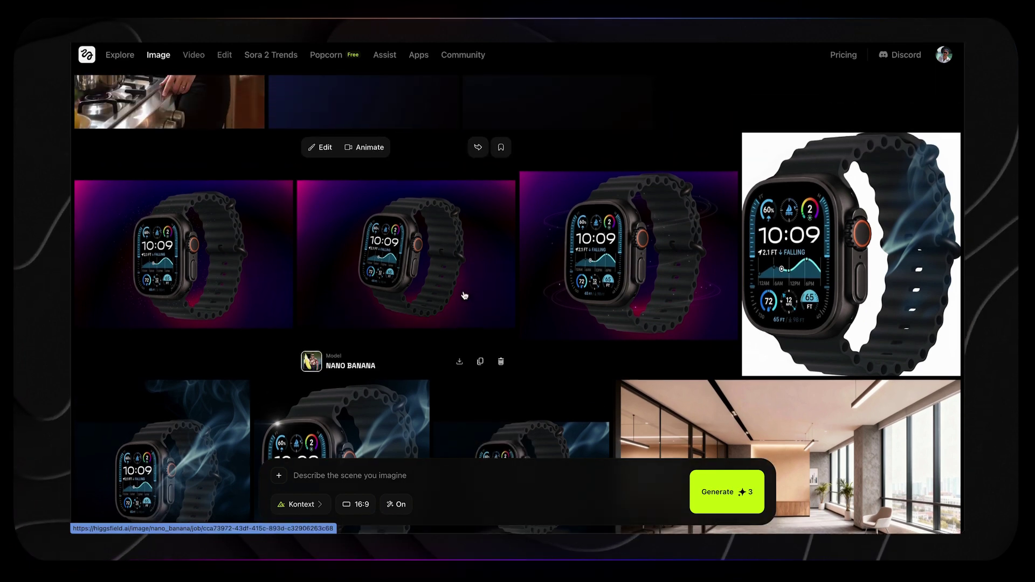
scroll(464, 296, up, 2)
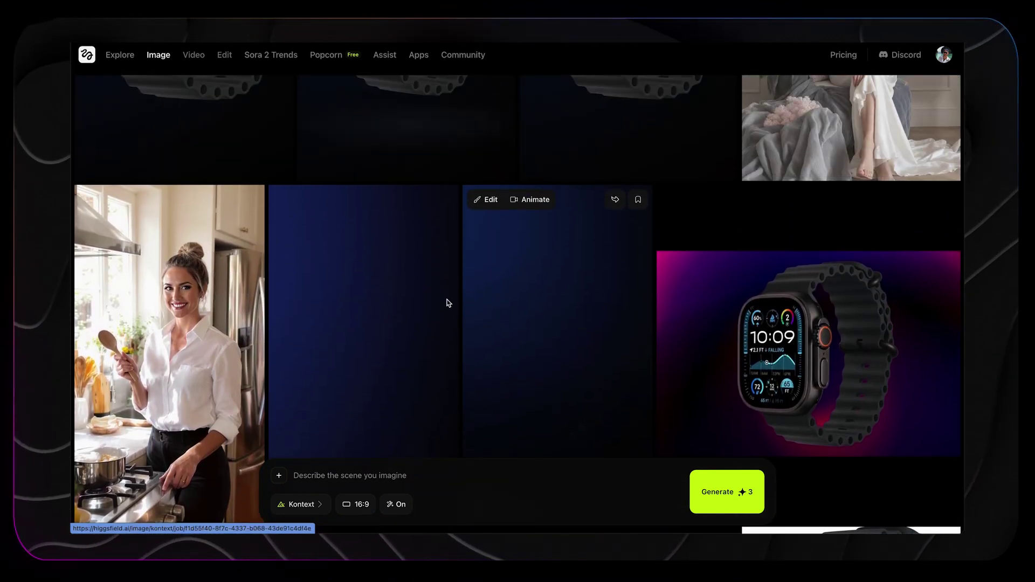
scroll(403, 312, down, 1)
click(386, 298)
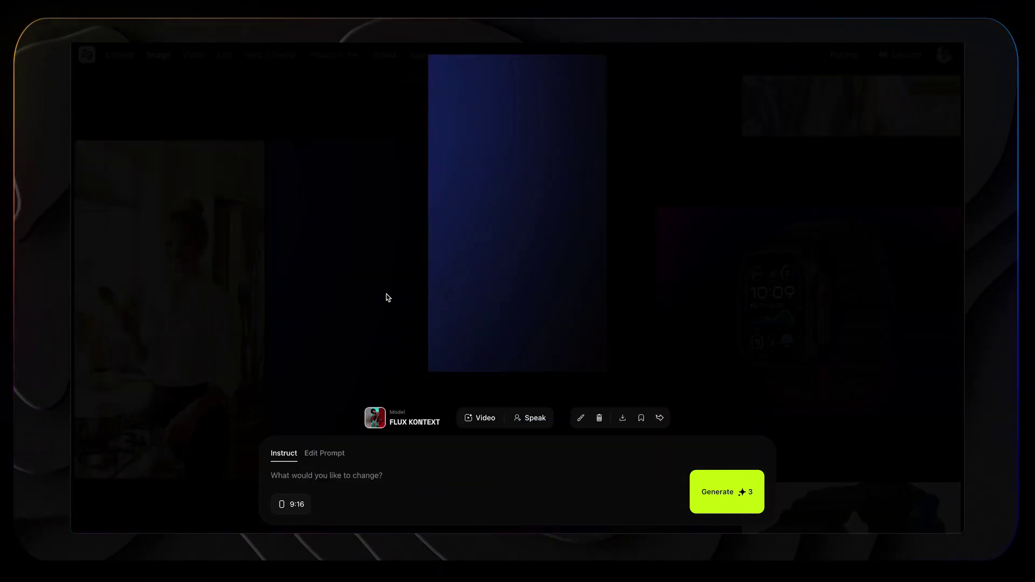
click(336, 452)
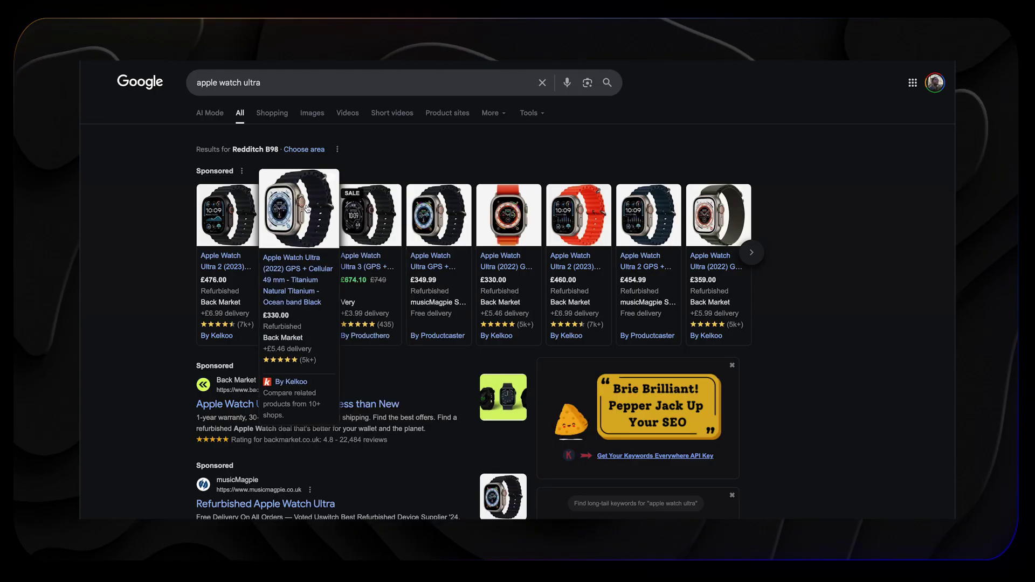
Open the Apple Watch Ultra 2 shopping result and enlarge its main product photo
click(236, 224)
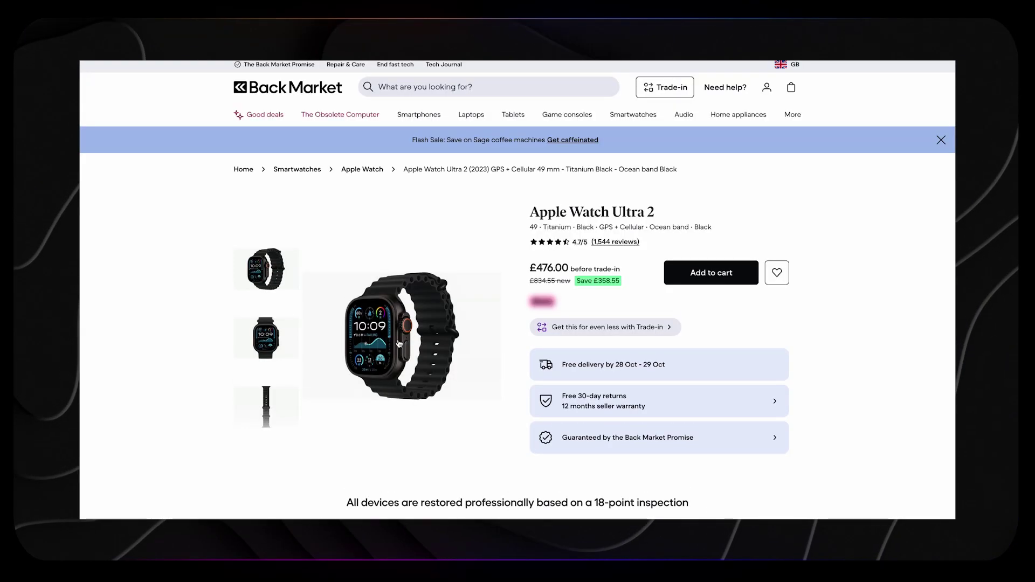
click(399, 338)
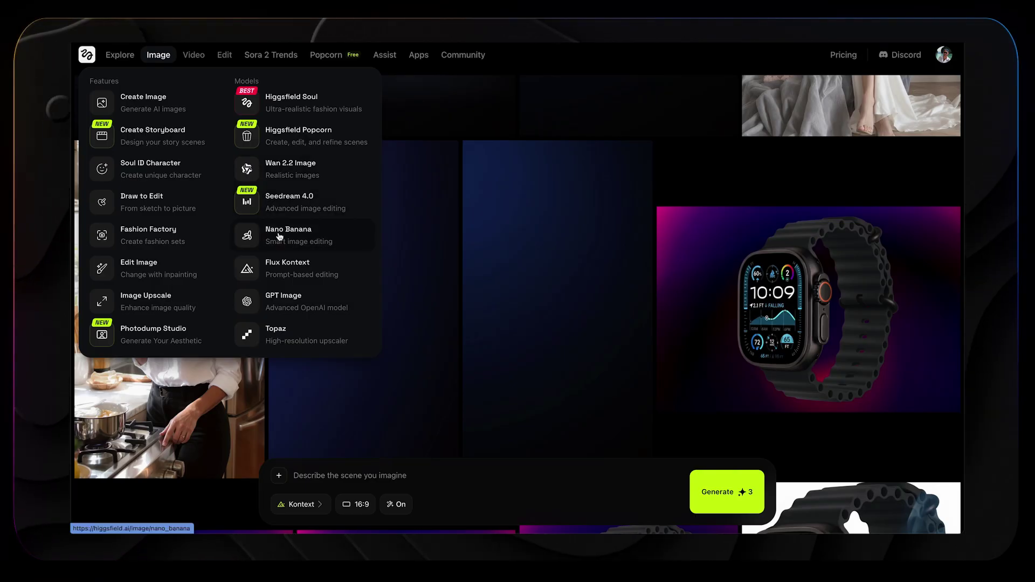
Switch to Nano Banana, upload the watch reference image, and preview it full size
click(305, 240)
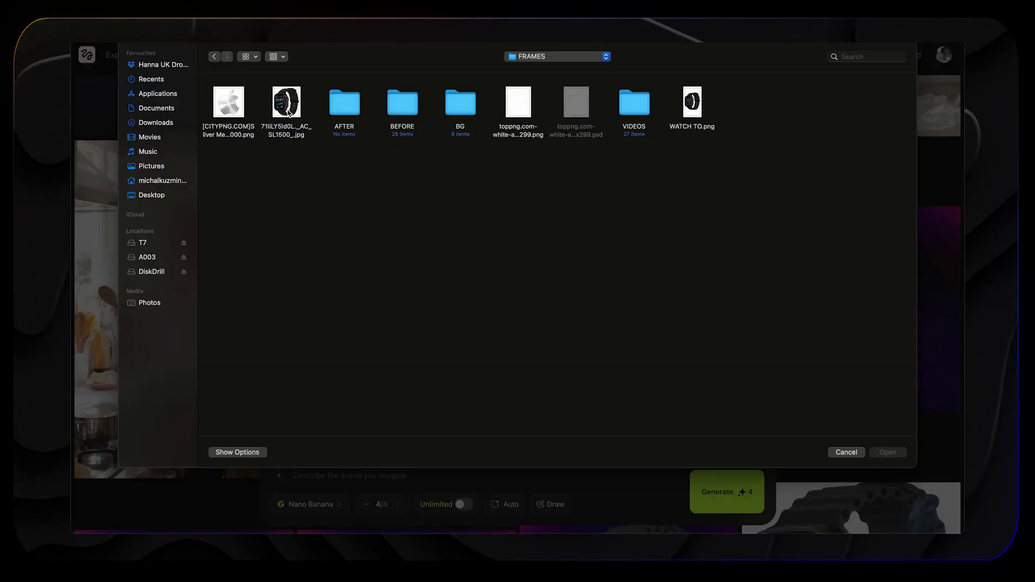
double_click(289, 111)
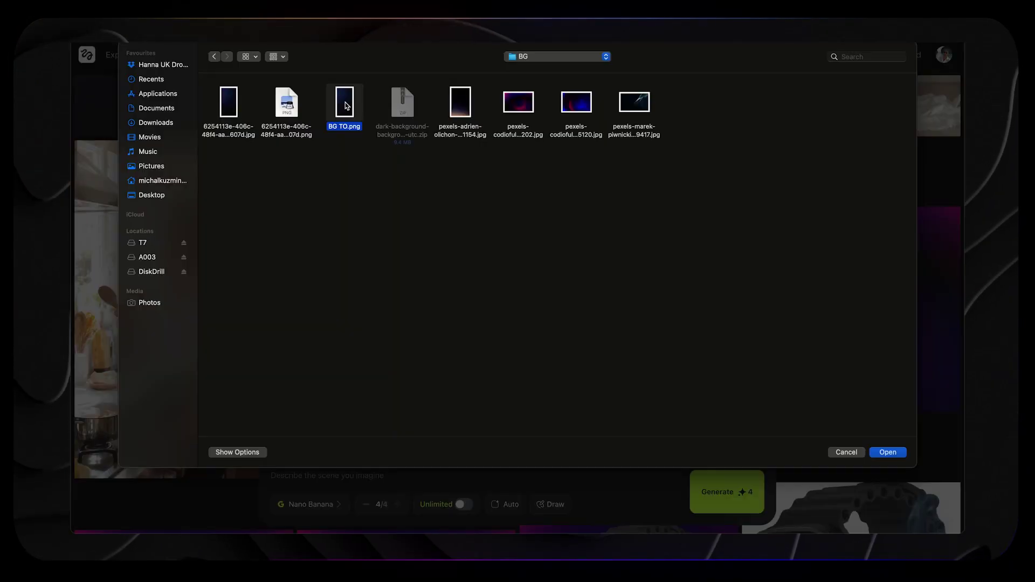
key(Return)
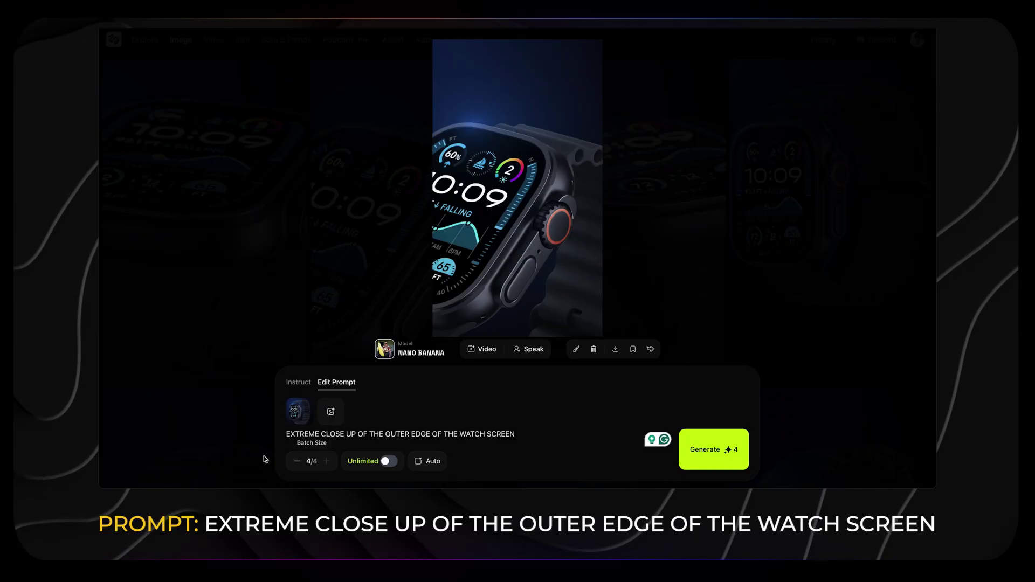
click(305, 418)
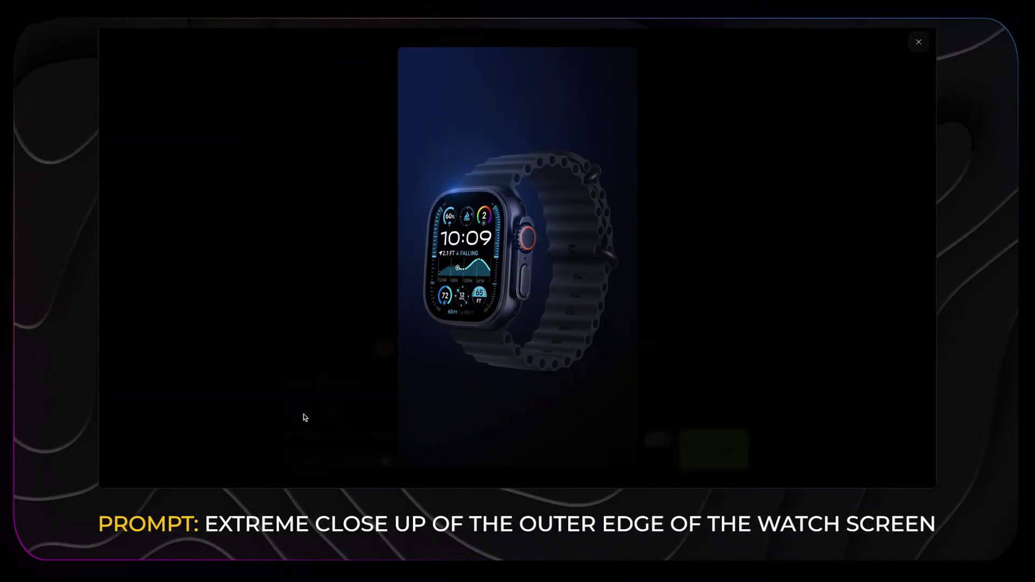
Check the reference watch image full size twice, then scroll down to the new renders
click(919, 43)
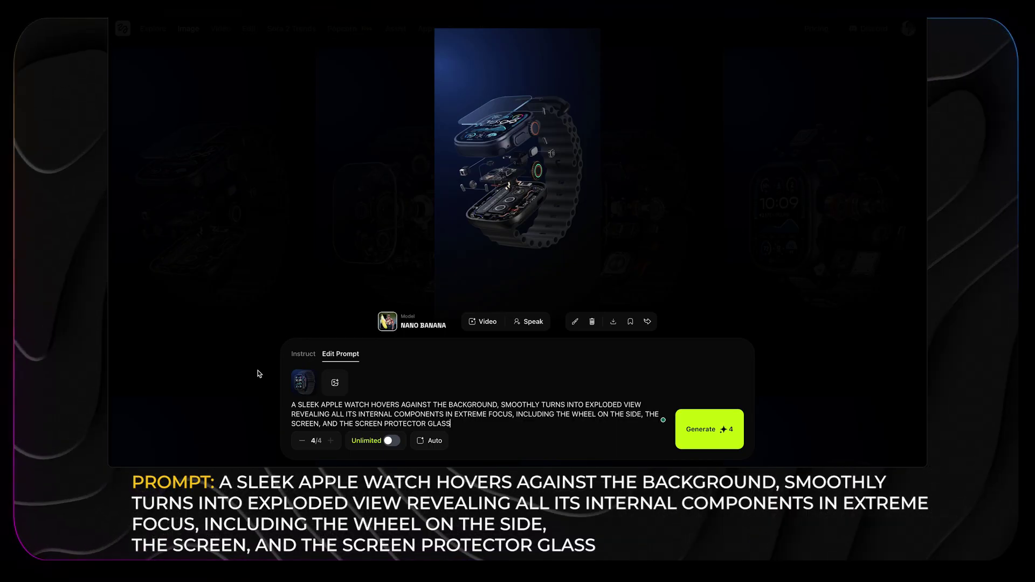
click(301, 385)
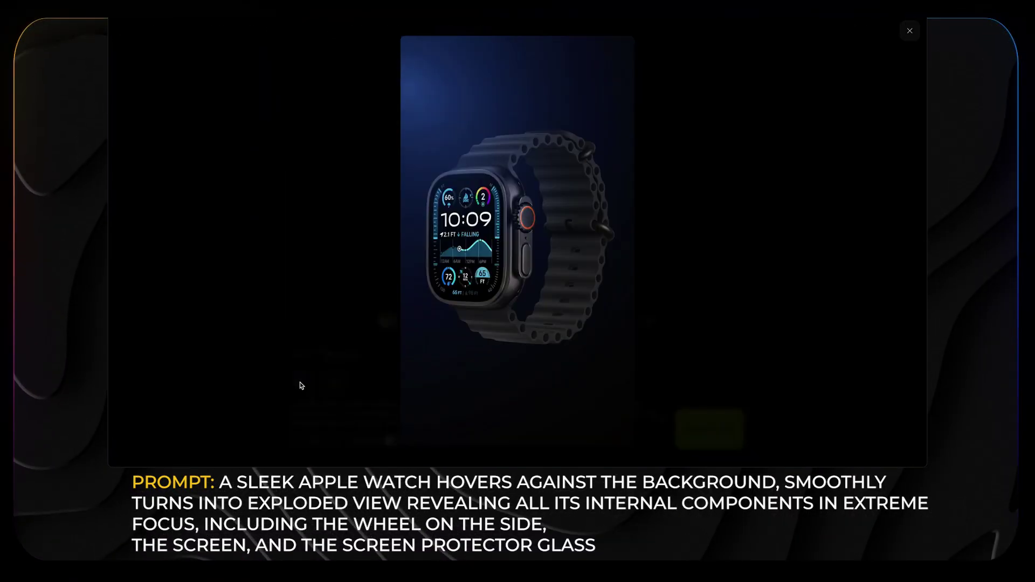
click(910, 32)
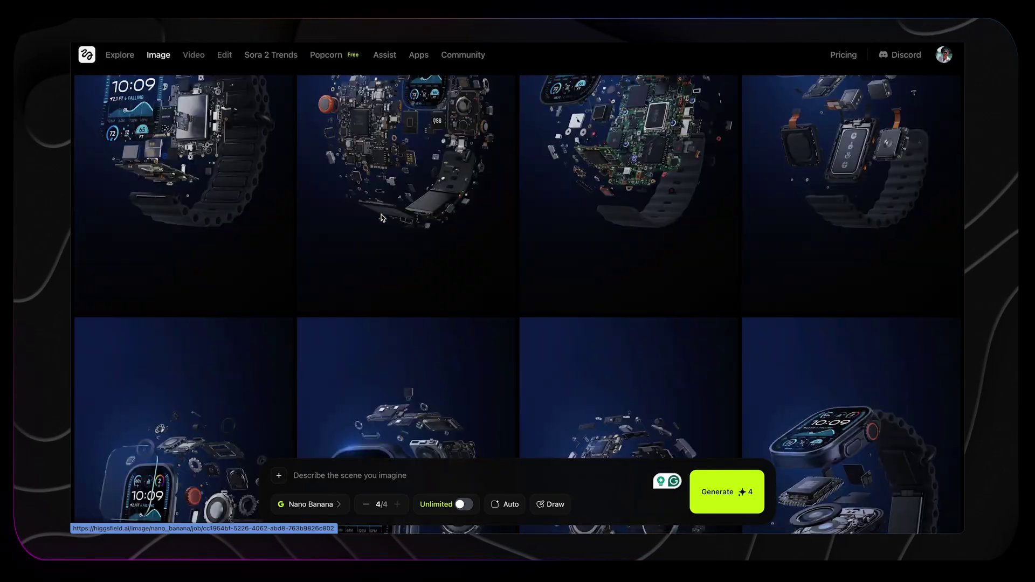
scroll(383, 221, down, 5)
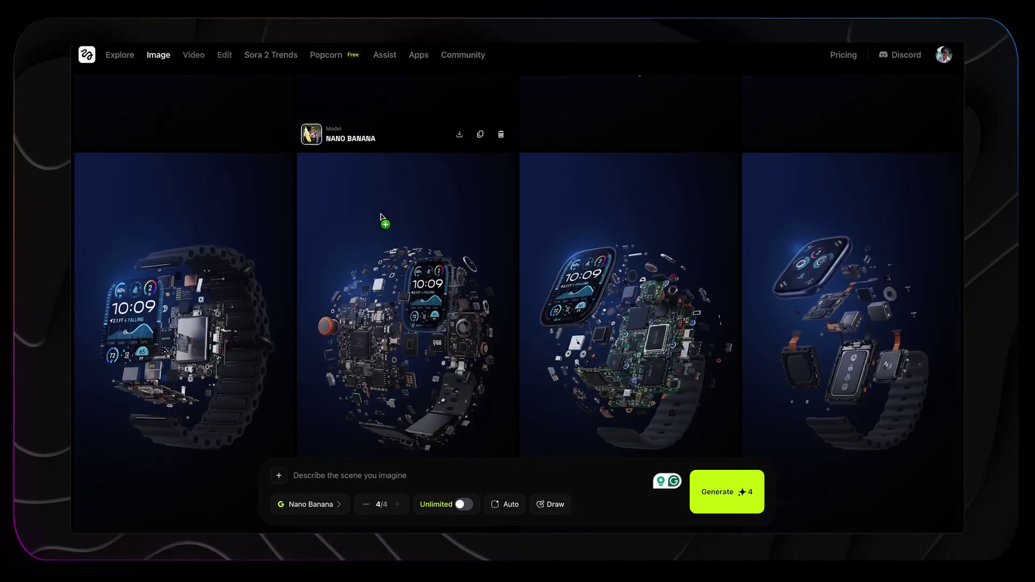
Scroll down through the generated exploded-view watch images
scroll(381, 218, down, 10)
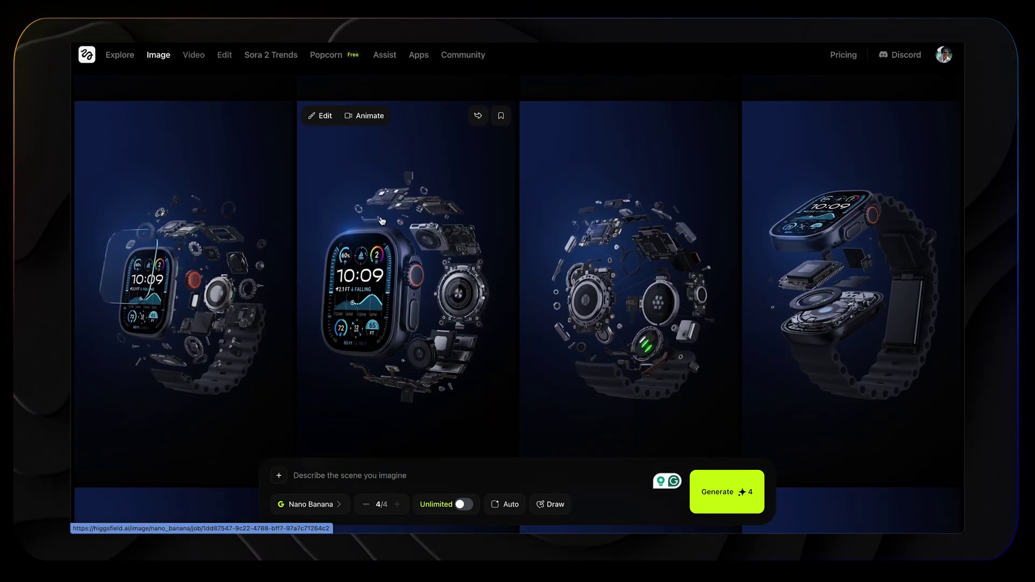
scroll(381, 220, down, 8)
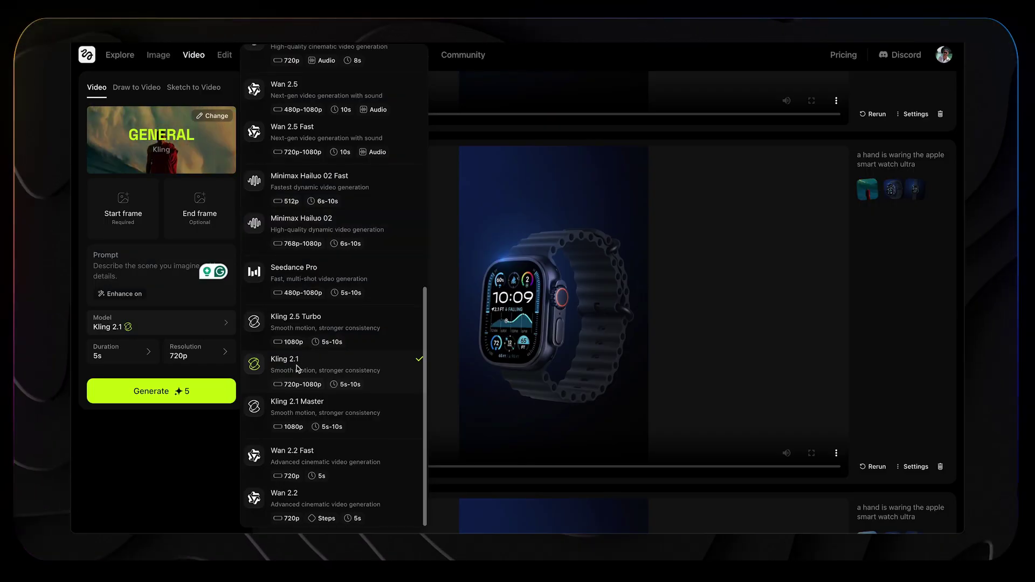
Keep Kling 2.1, load two png2jpg watch images as start and end frames, and enlarge the clip
click(298, 368)
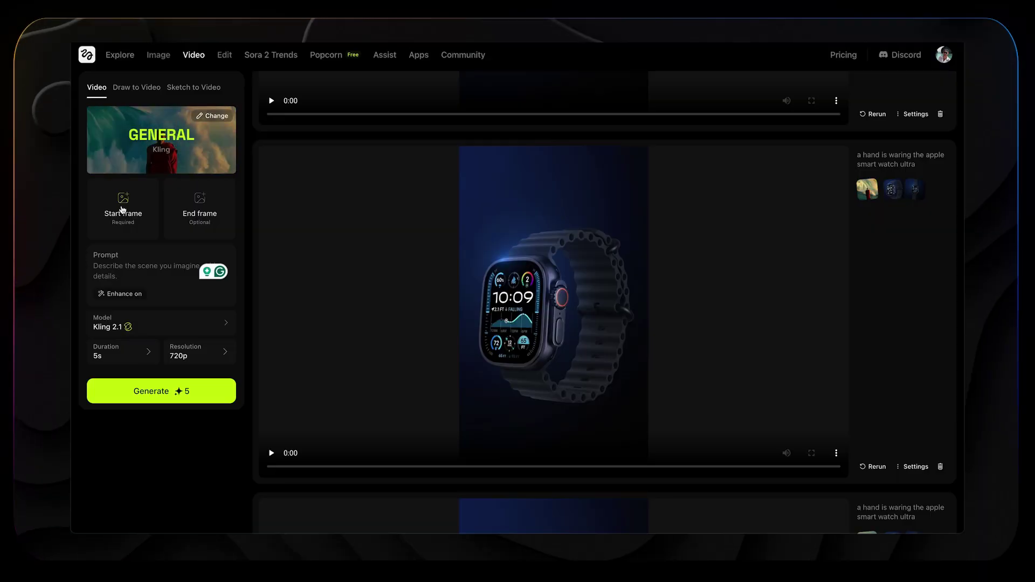
click(127, 210)
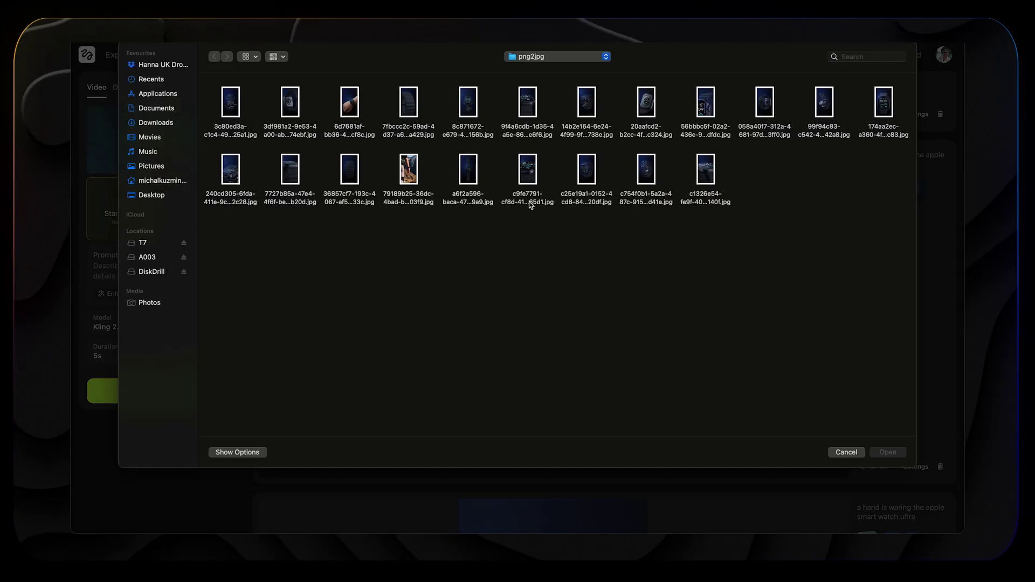
double_click(587, 169)
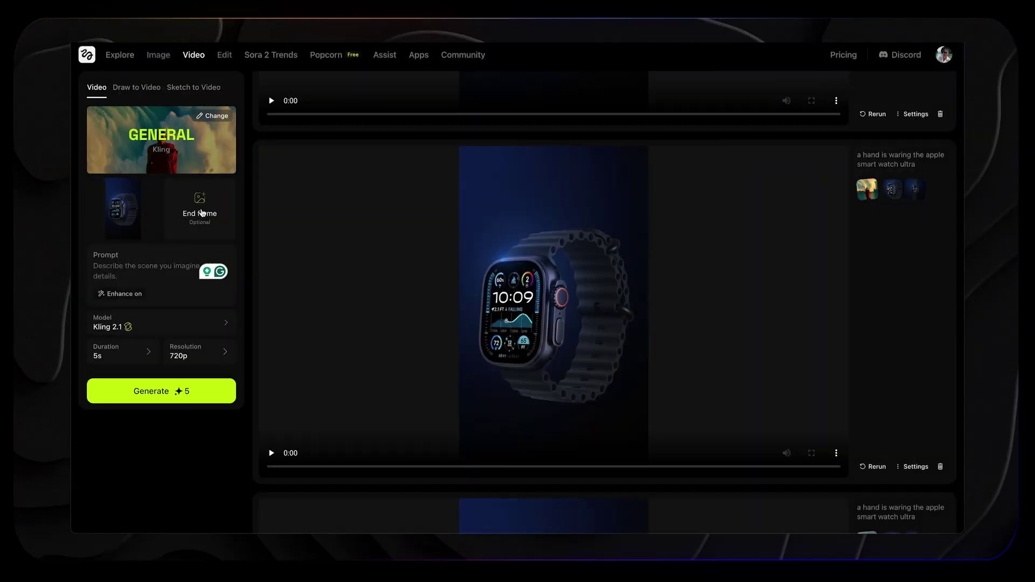
click(196, 210)
double_click(705, 172)
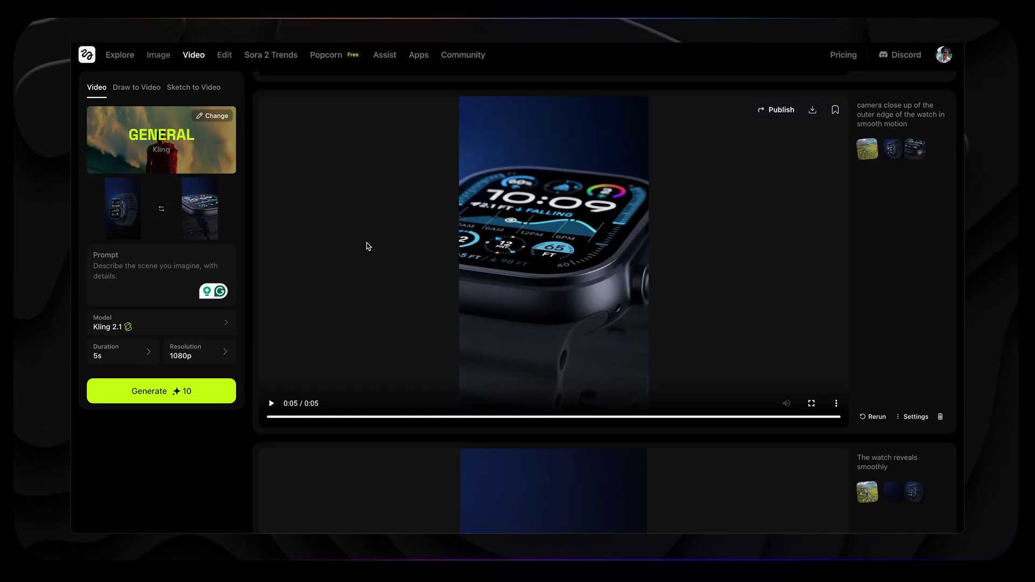
click(366, 246)
click(920, 65)
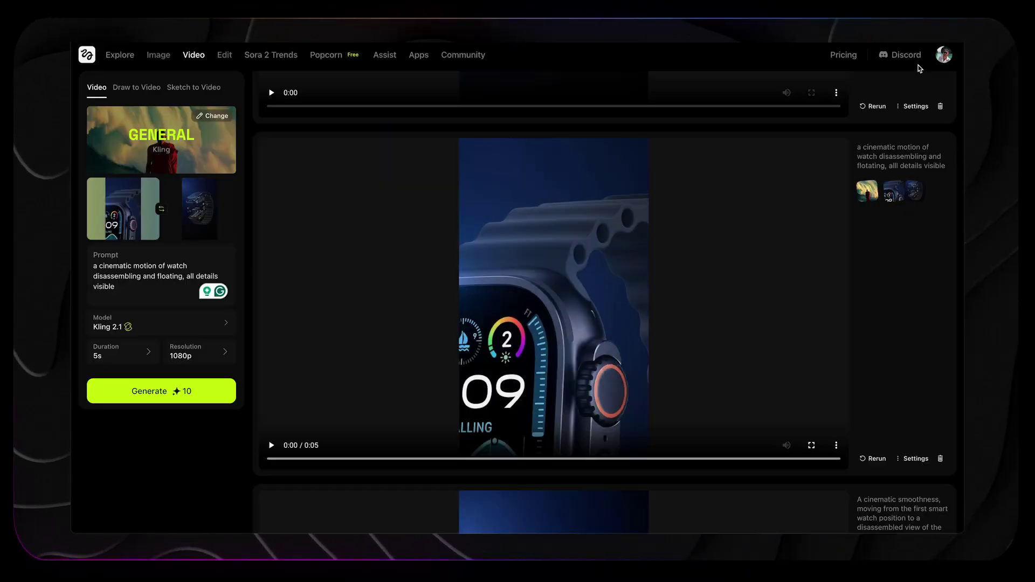
click(193, 215)
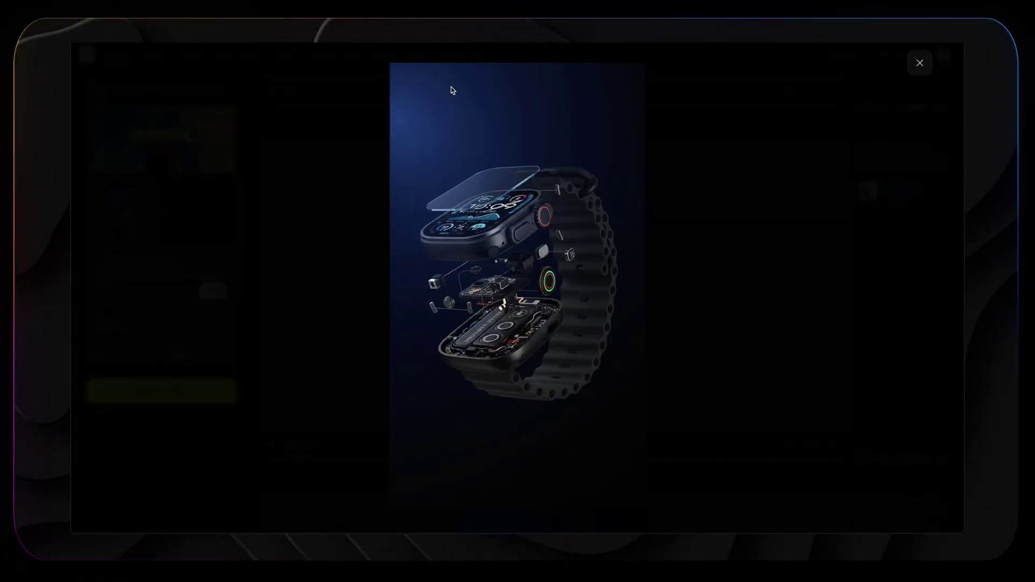
click(919, 64)
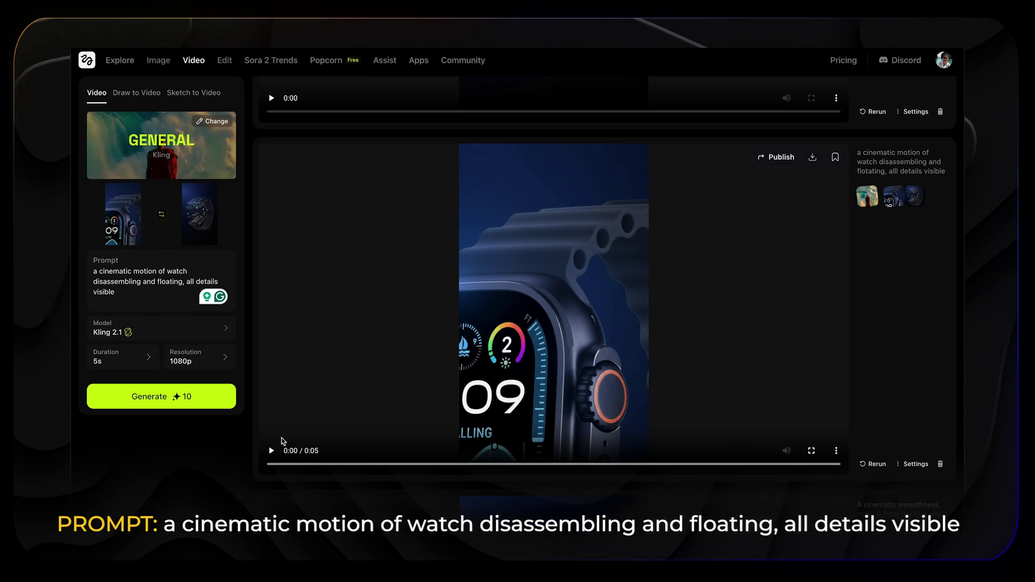
click(272, 451)
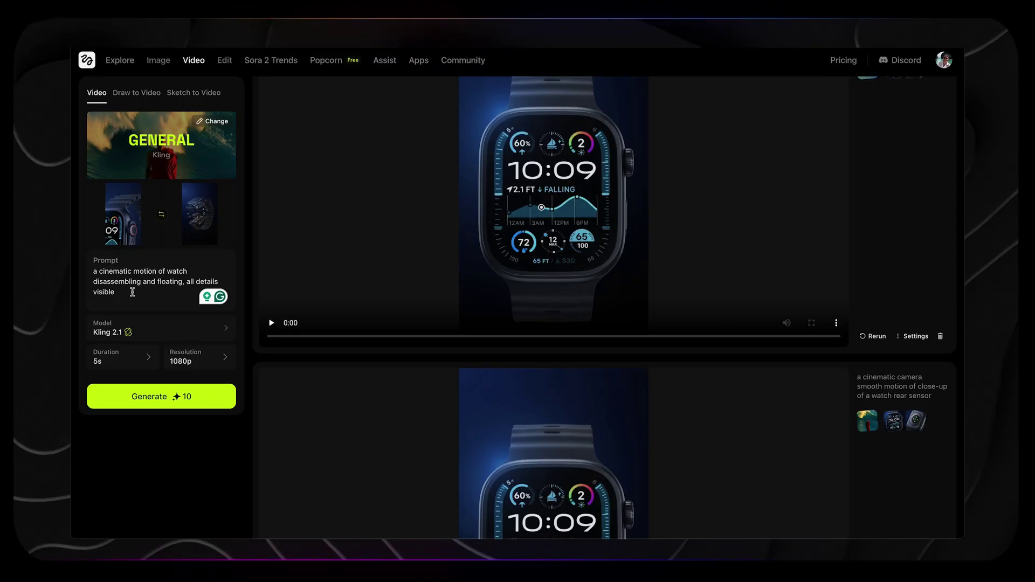
Delete the old prompt, remove both frames, and load a new watch image as start frame
drag(132, 291, 88, 275)
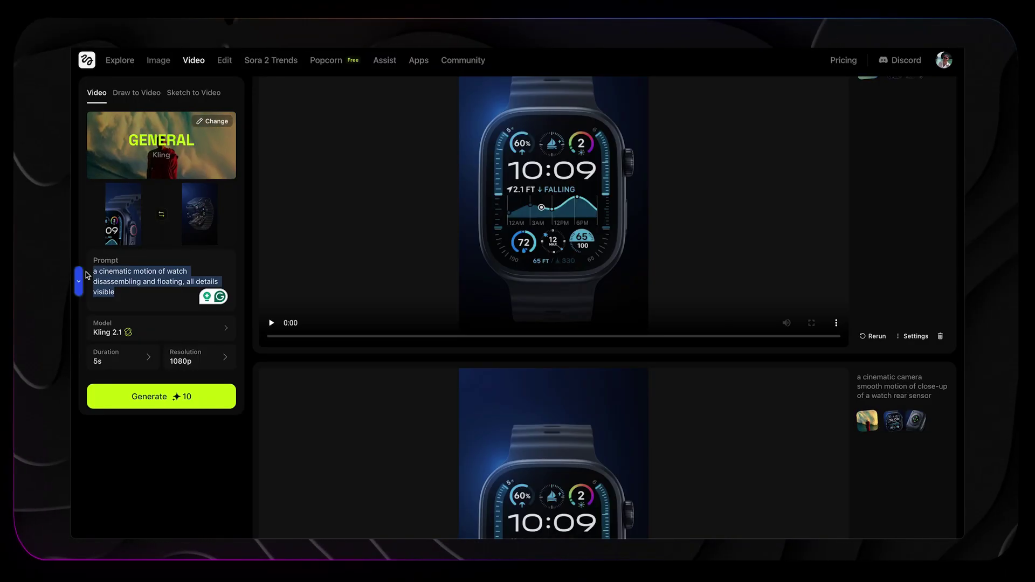
key(BackSpace)
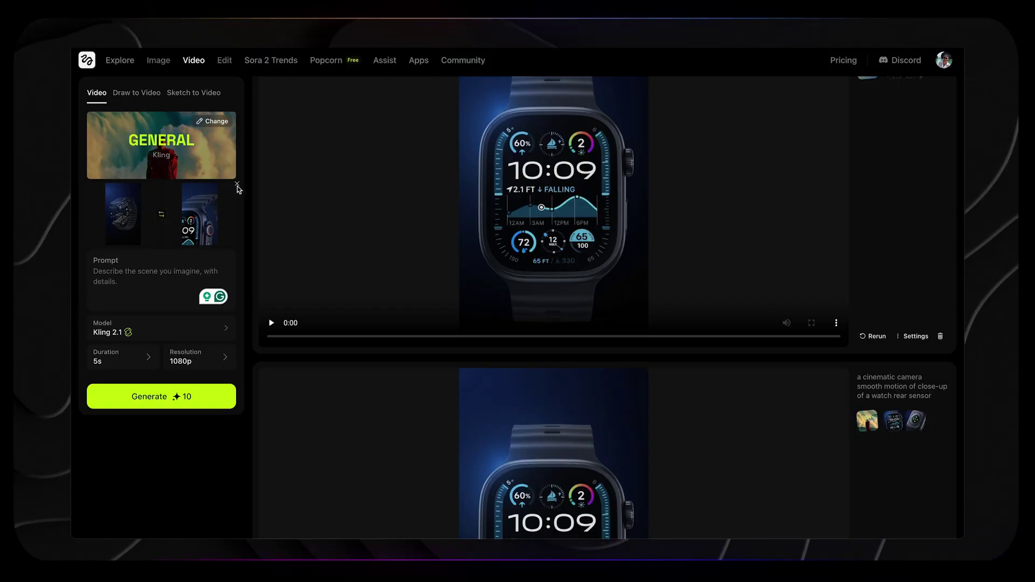
click(237, 186)
click(199, 210)
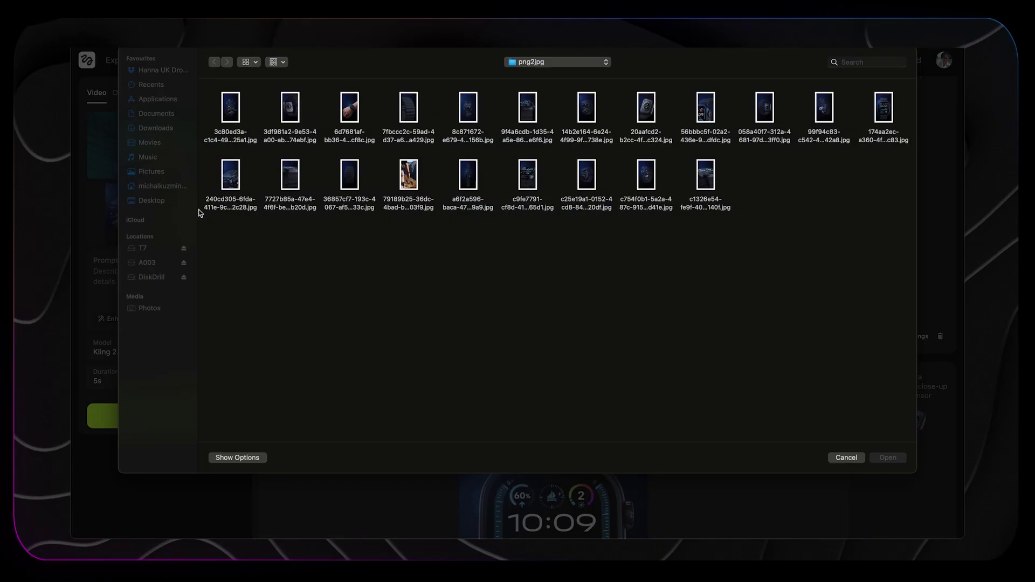
double_click(291, 111)
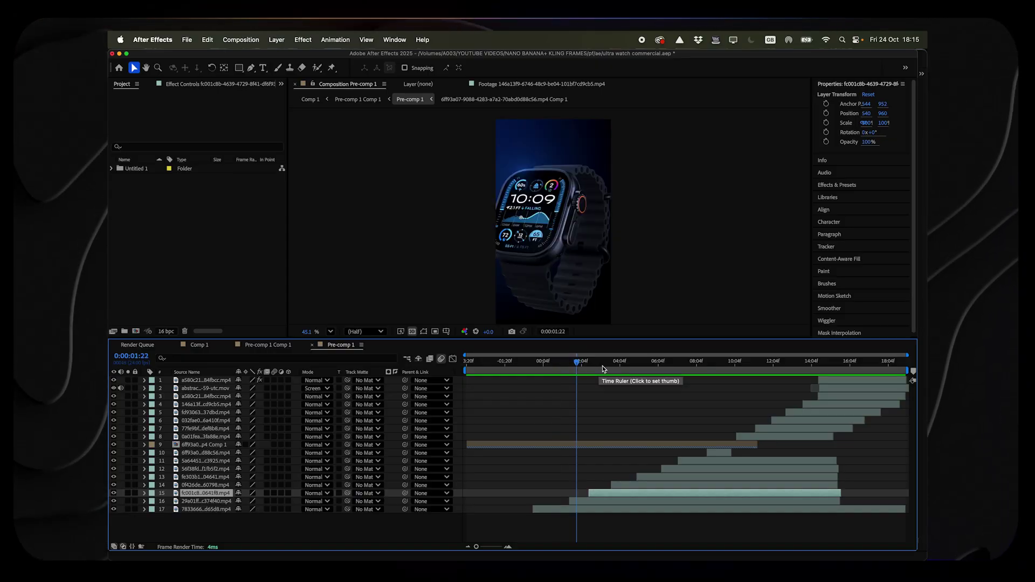
Check the clip's frames from 0:00:03:06 onward and scroll down the view
click(603, 369)
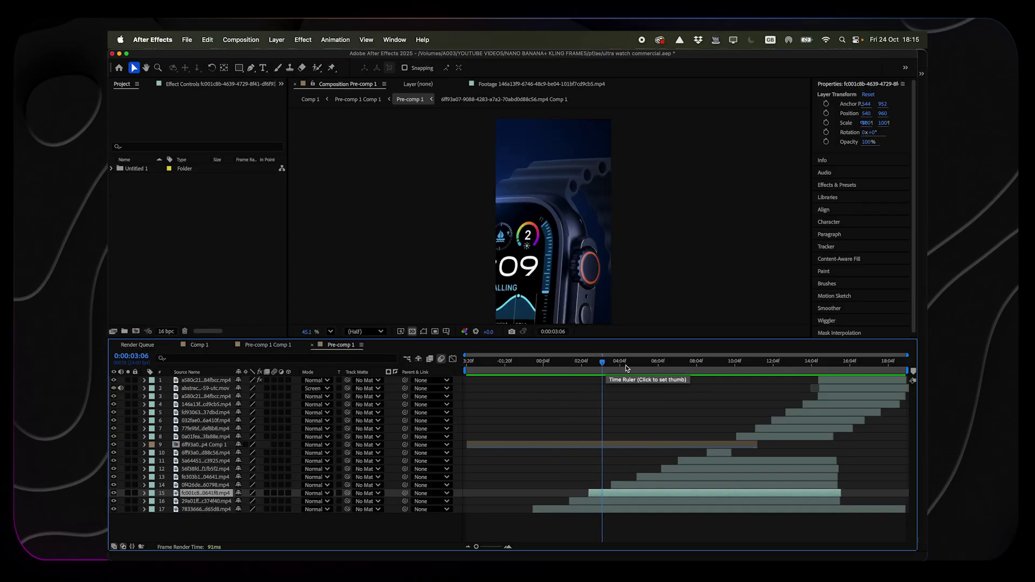
click(626, 369)
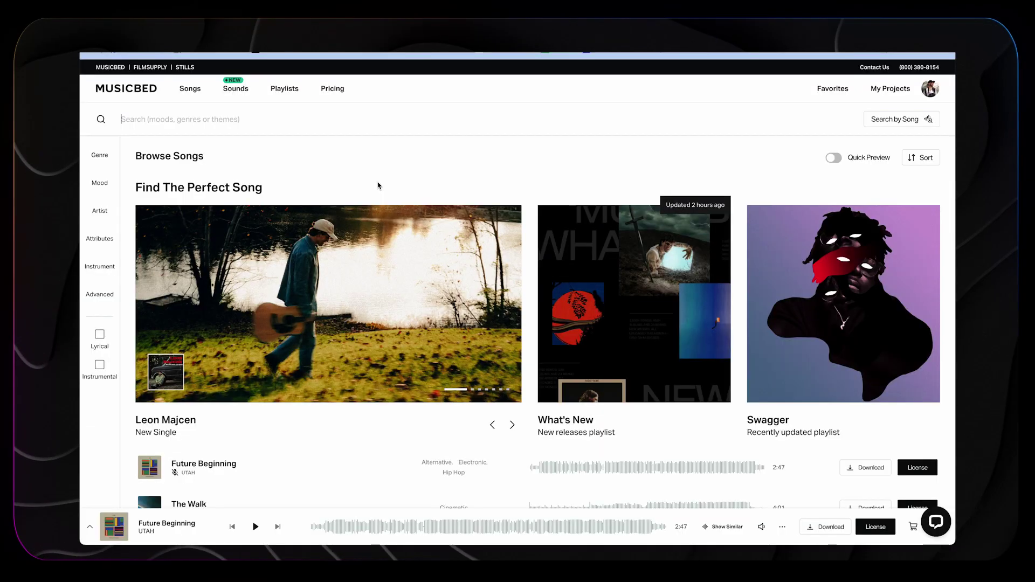
scroll(377, 185, down, 5)
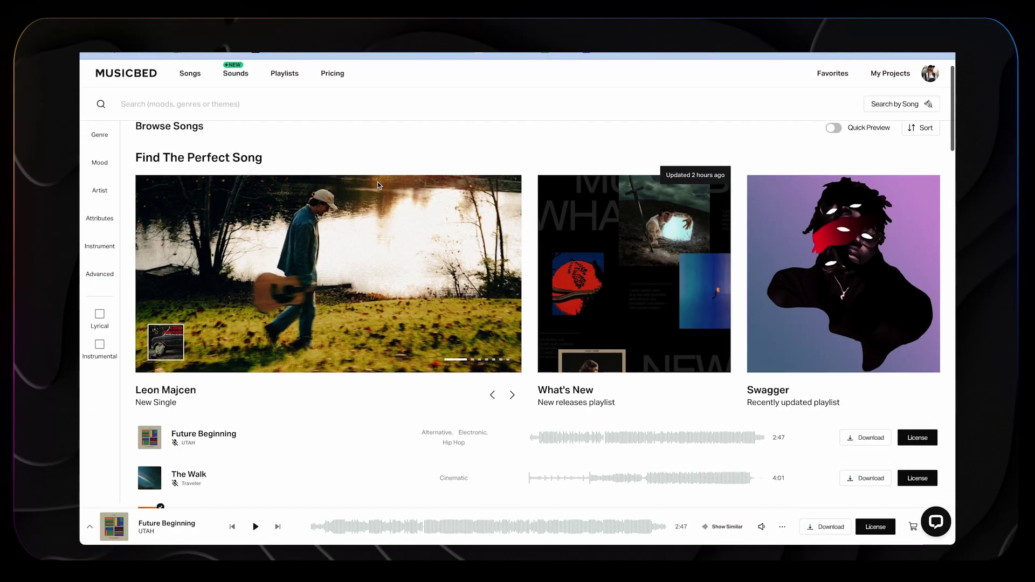
scroll(377, 185, down, 7)
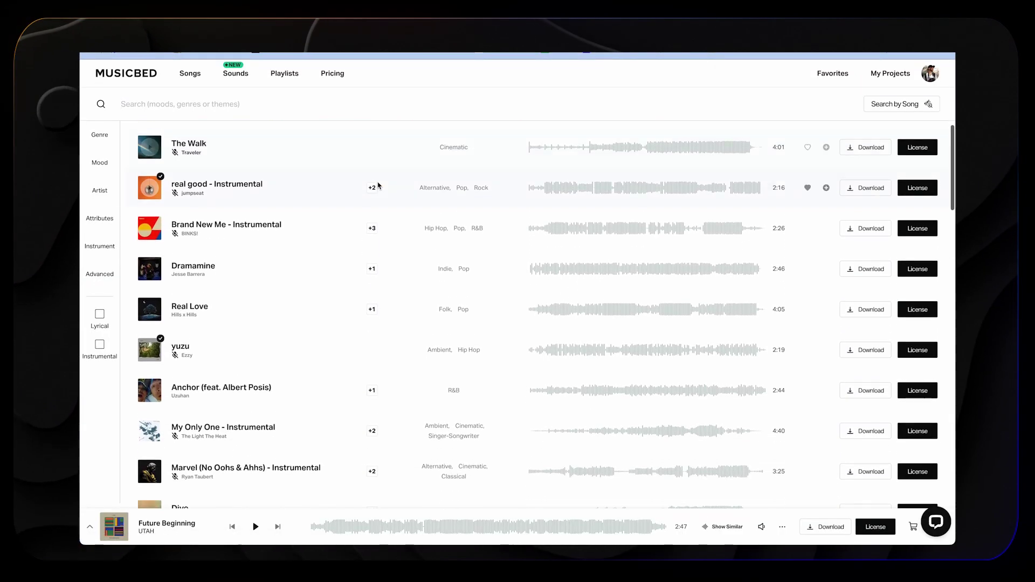
scroll(379, 186, down, 2)
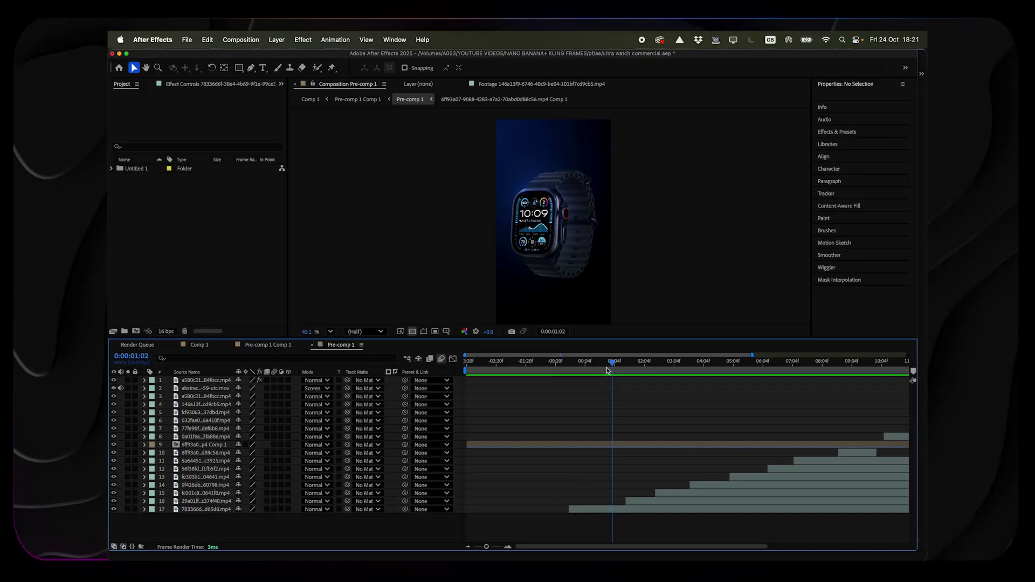
Scrub to about 0:00:03:20, return to 0:00:01:00, and play the speed-ramped section
drag(628, 365, 698, 367)
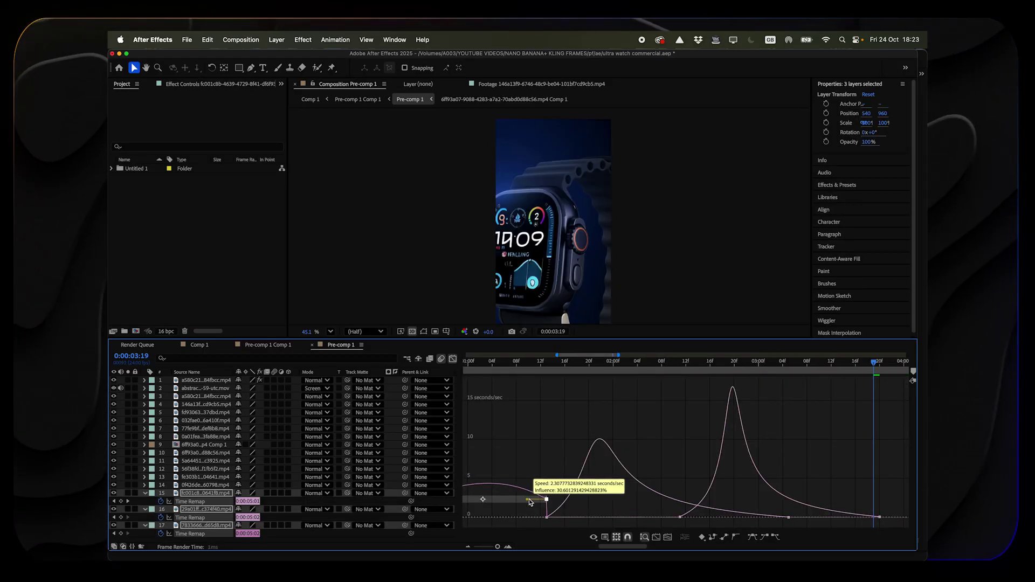
click(471, 363)
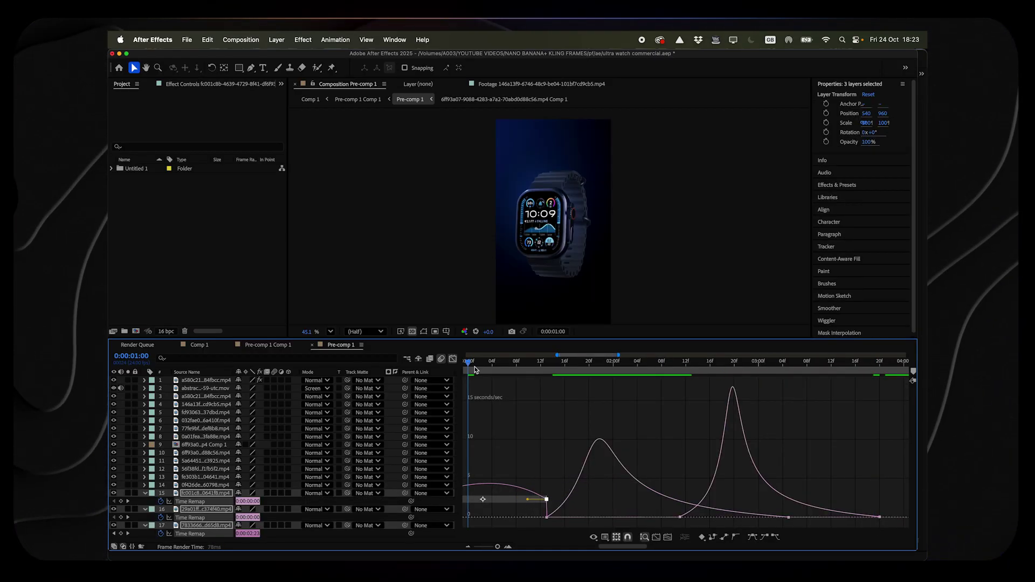
key(space)
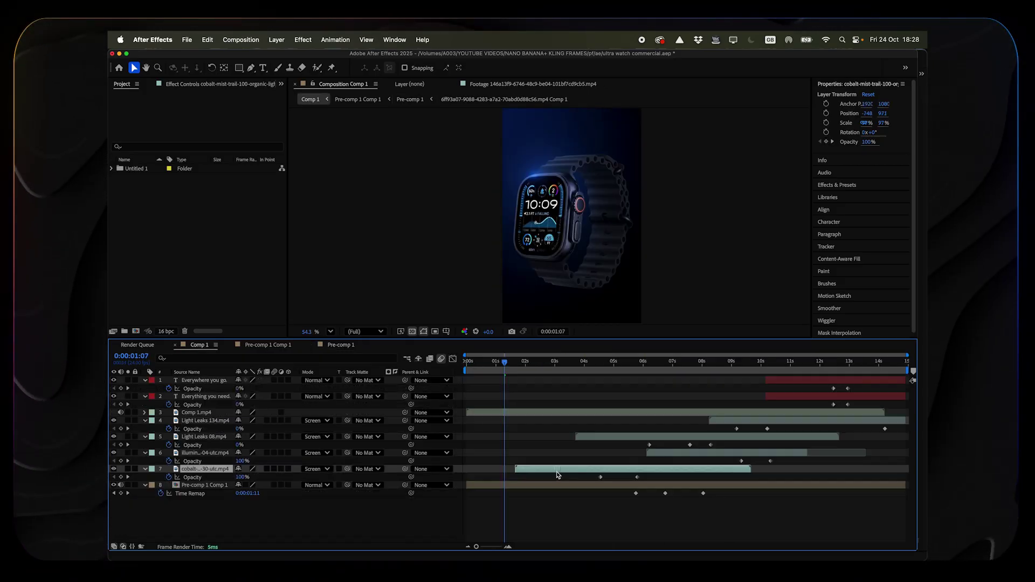
Start layer 7 and the Light Leaks 08 overlay slightly earlier, then show keyframed properties
drag(547, 474, 520, 481)
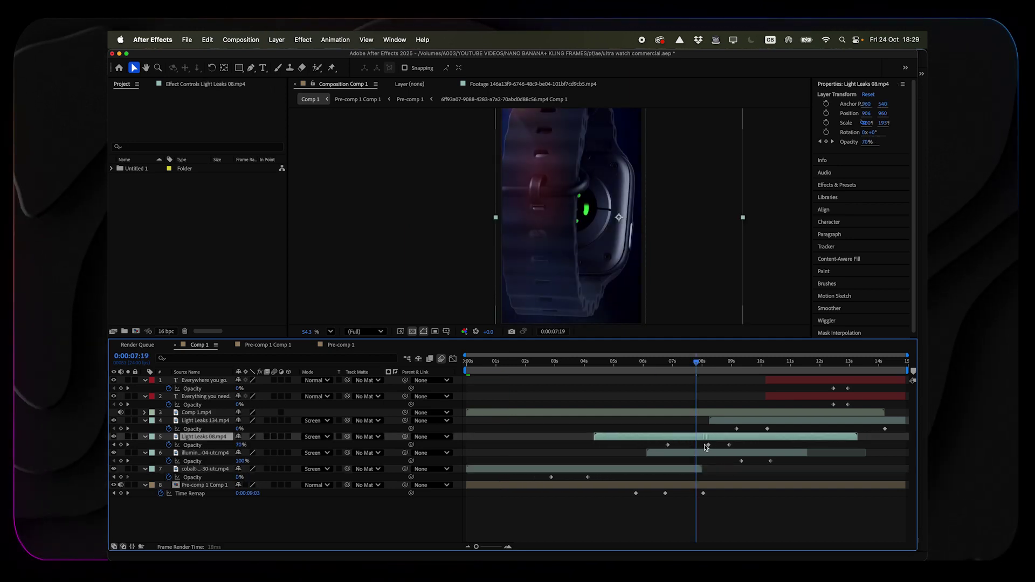
drag(706, 447, 692, 458)
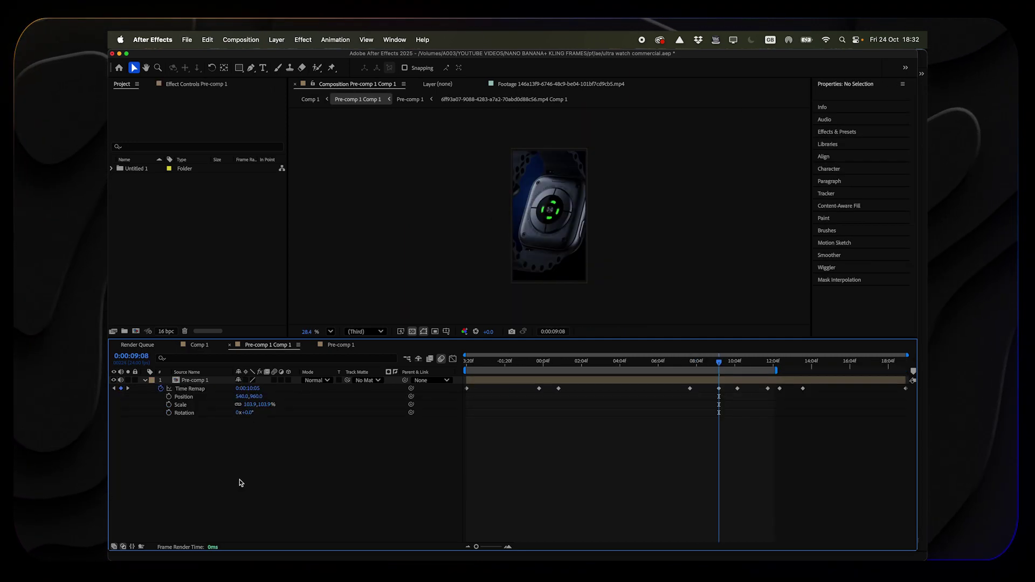
key(super+z)
click(238, 475)
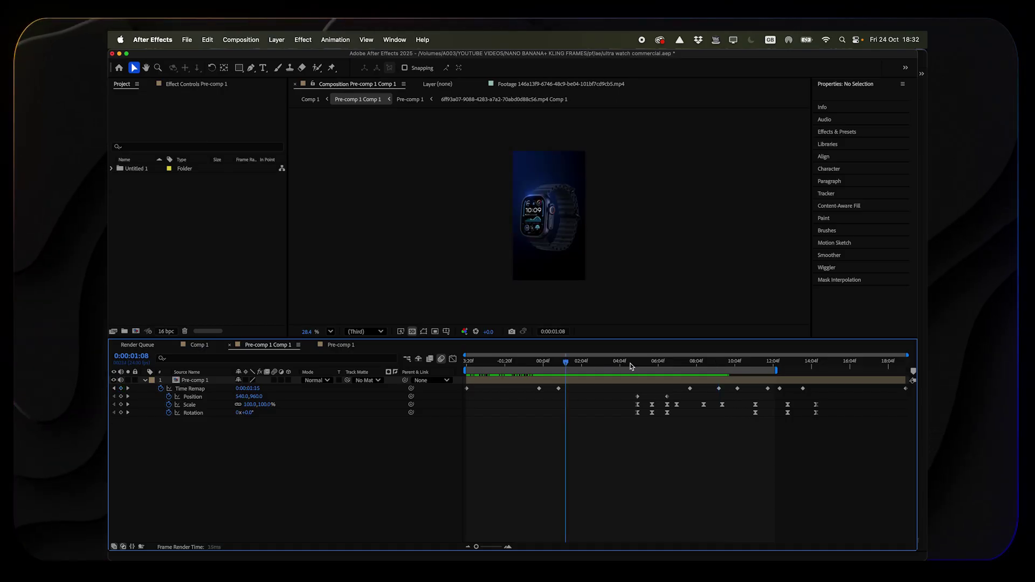
key(space)
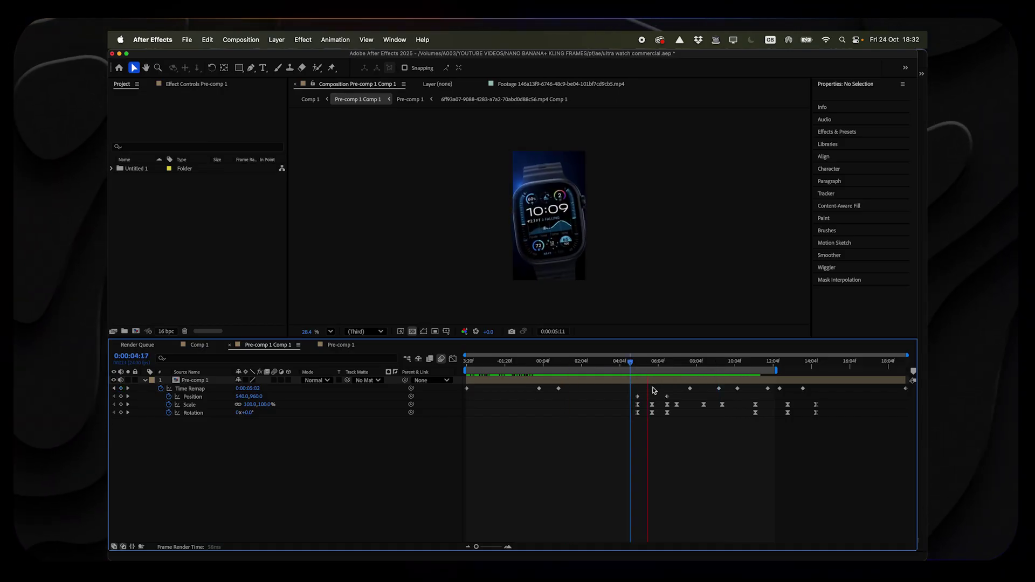